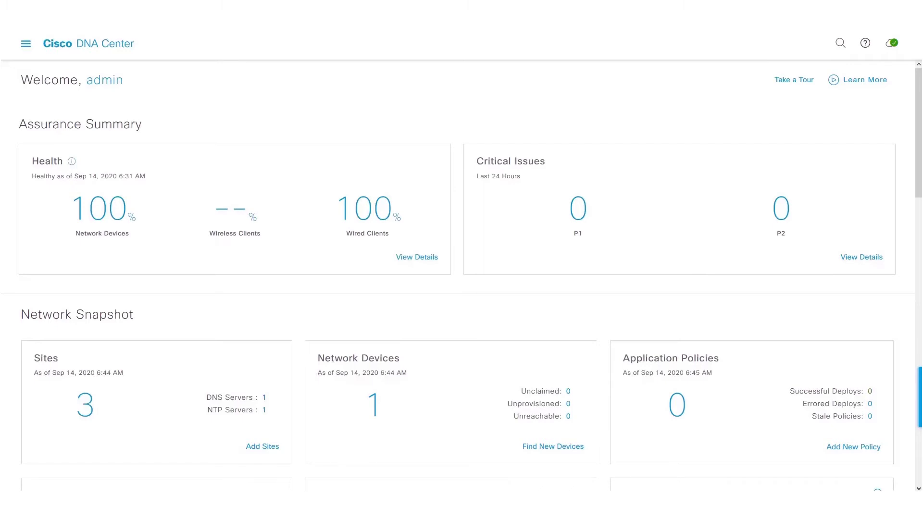
# Step: Check the installed release in the product's About information and close it
pyautogui.click(865, 42)
pyautogui.click(782, 75)
pyautogui.press('Return')
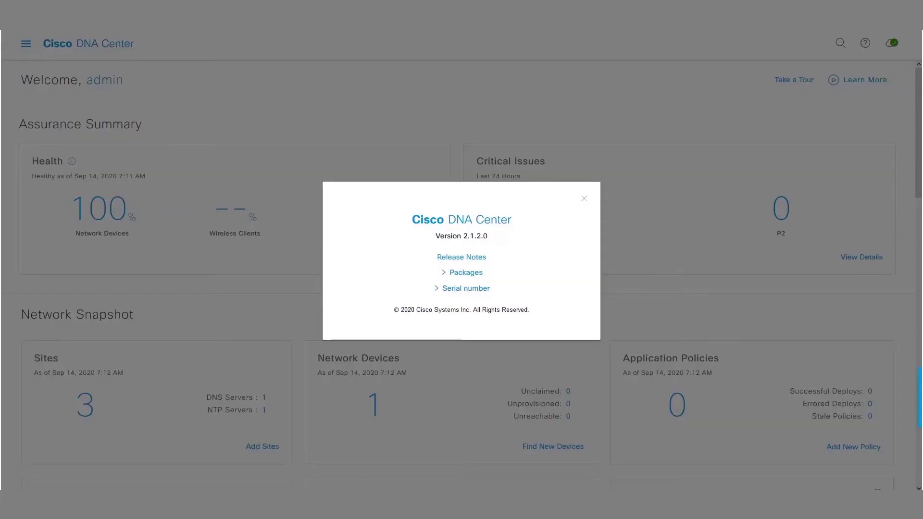
pyautogui.click(584, 198)
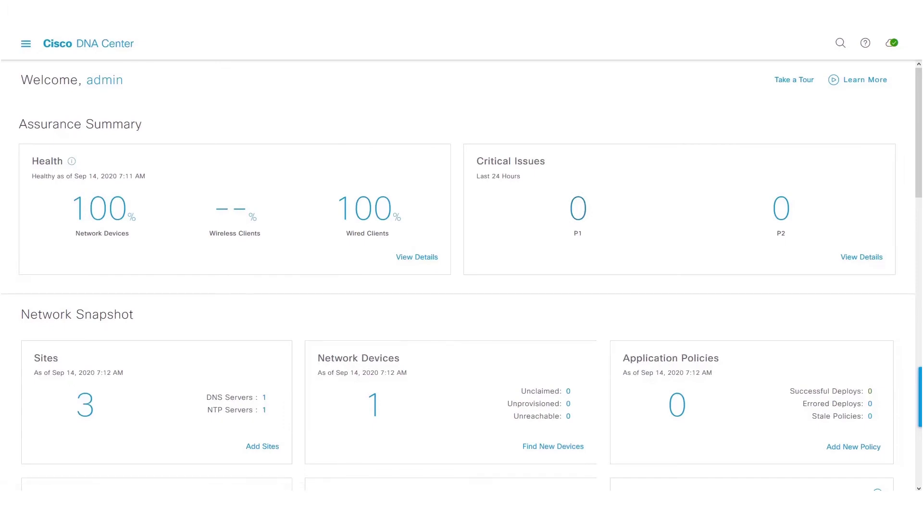
# Step: Review the Chennai site's Stealthwatch Security Analytics readiness checks and assigned flow destination, and close the deployment setup
pyautogui.click(26, 44)
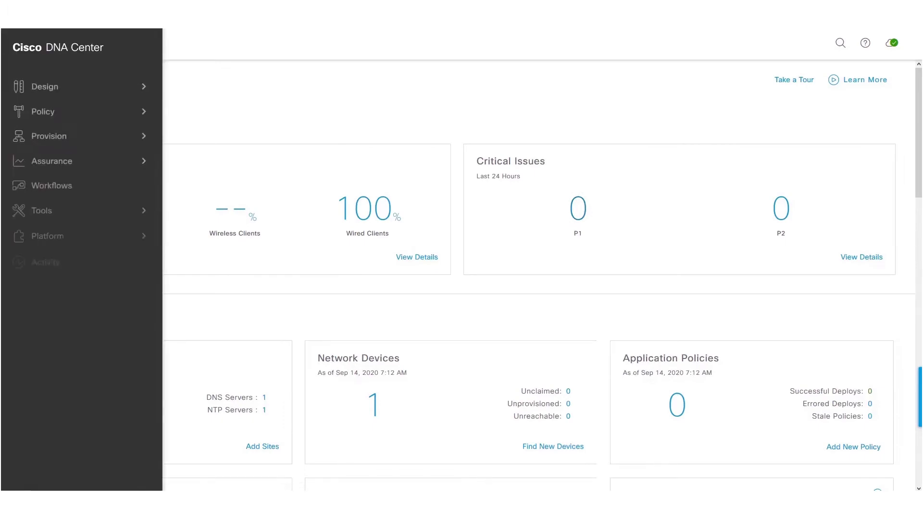
pyautogui.click(49, 136)
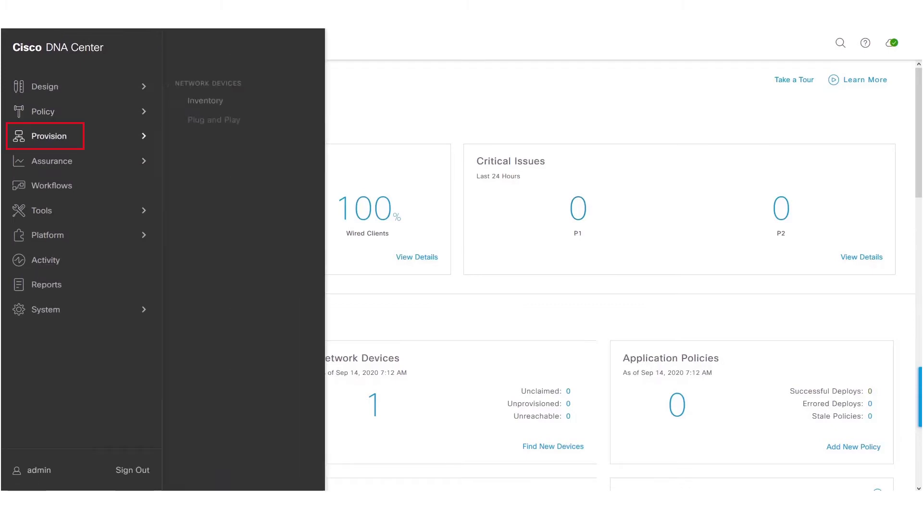
pyautogui.click(248, 233)
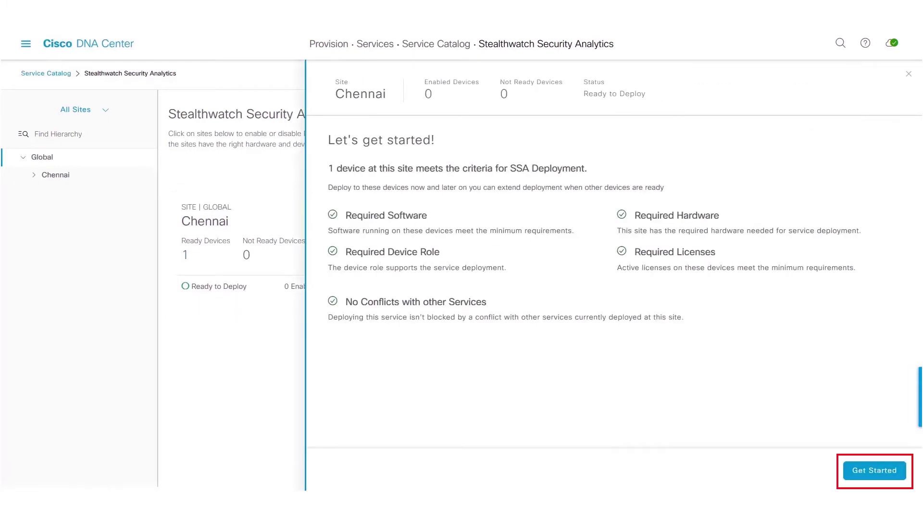
pyautogui.click(874, 470)
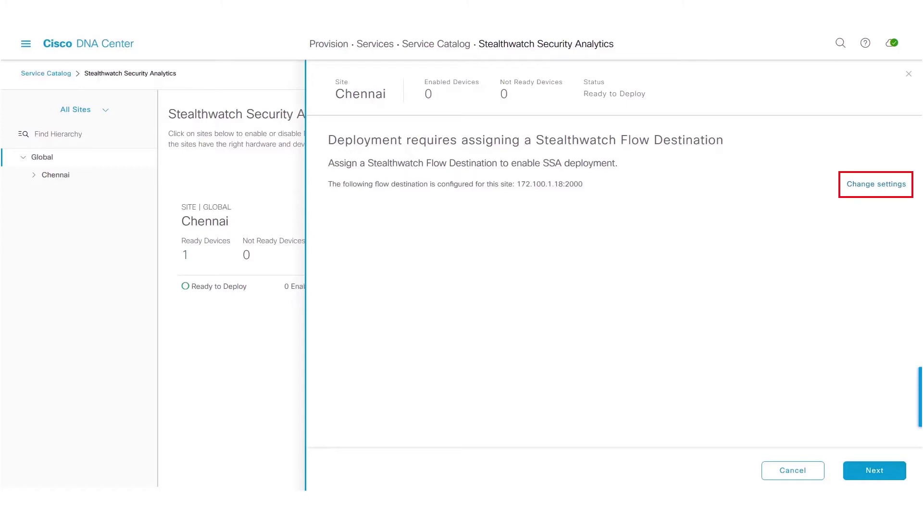
pyautogui.press('Escape')
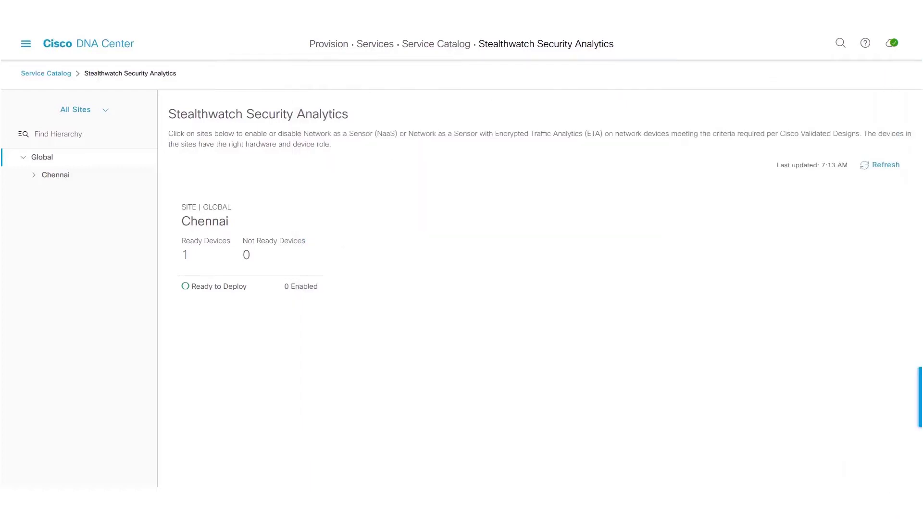
# Step: Open the Chennai site's network settings and confirm NTP and Stealthwatch Flow Destination as the server types to add
pyautogui.click(25, 44)
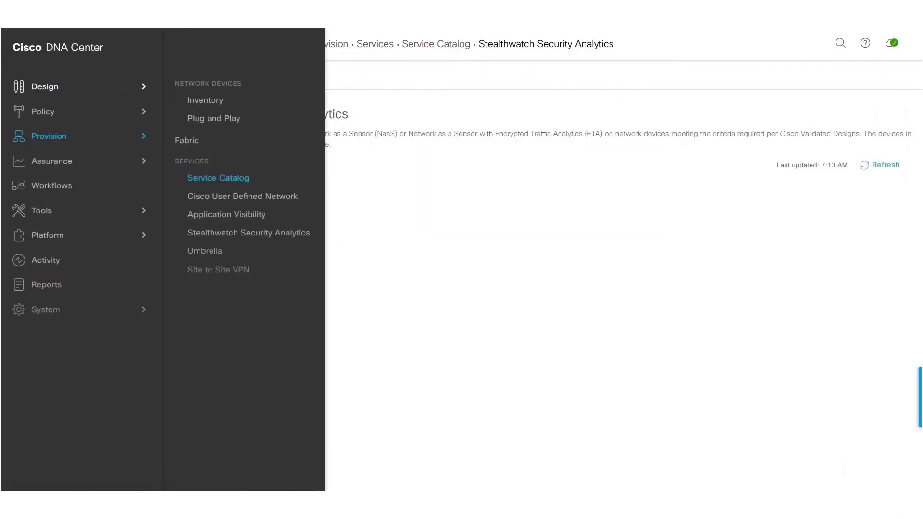
pyautogui.moveTo(45, 87)
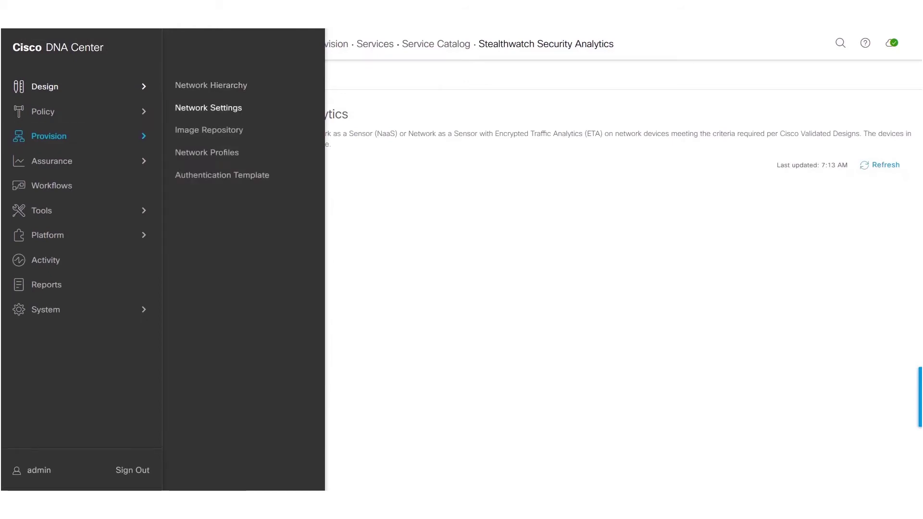
pyautogui.click(208, 107)
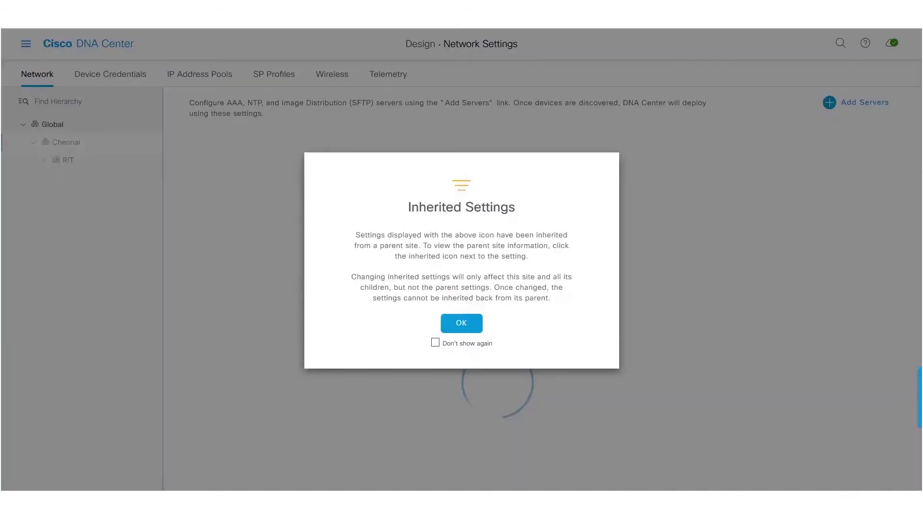
pyautogui.click(461, 323)
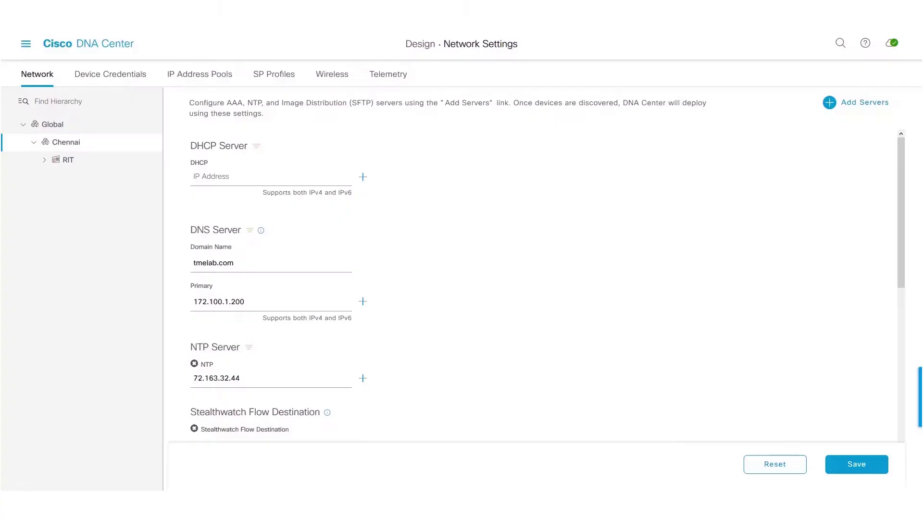
pyautogui.scroll(-5, 528, 284)
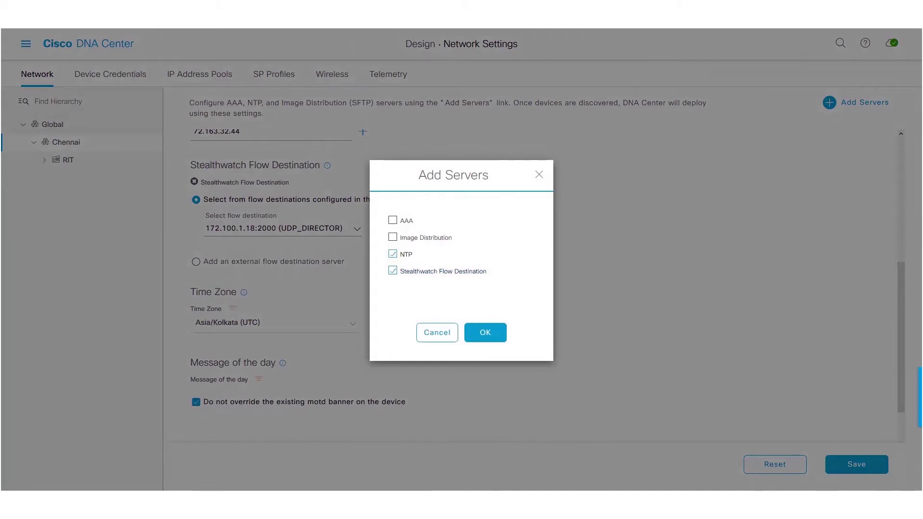
pyautogui.click(485, 333)
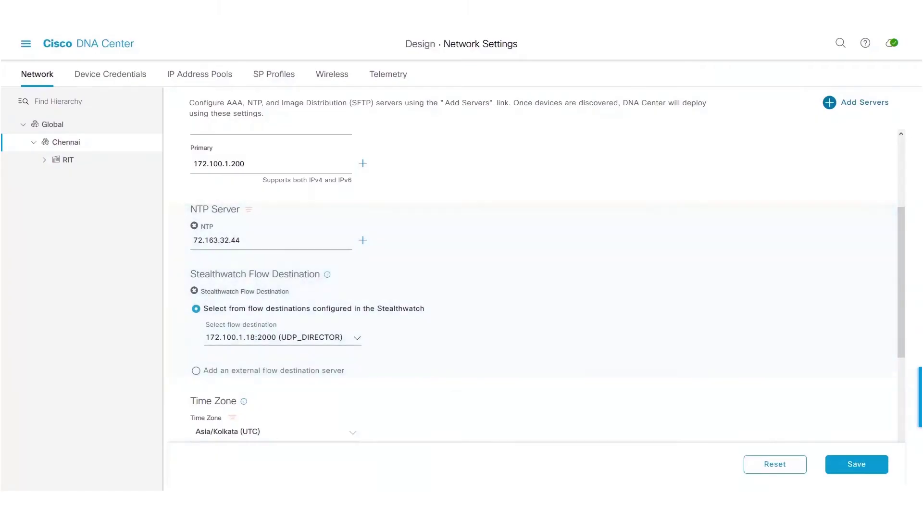
pyautogui.scroll(-2, 543, 285)
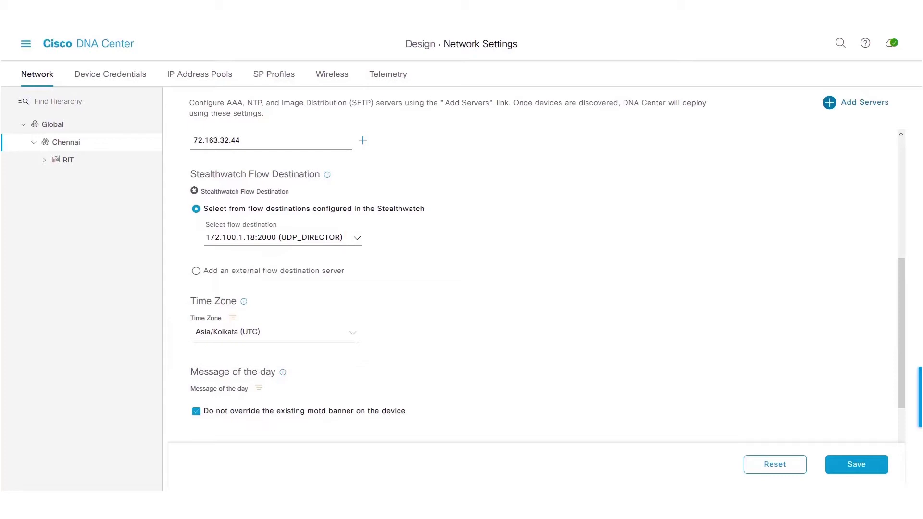
# Step: Review the configured and external flow destination options and save the Chennai settings with 172.100.1.18:2000 (UDP_DIRECTOR) from Stealthwatch
pyautogui.click(356, 238)
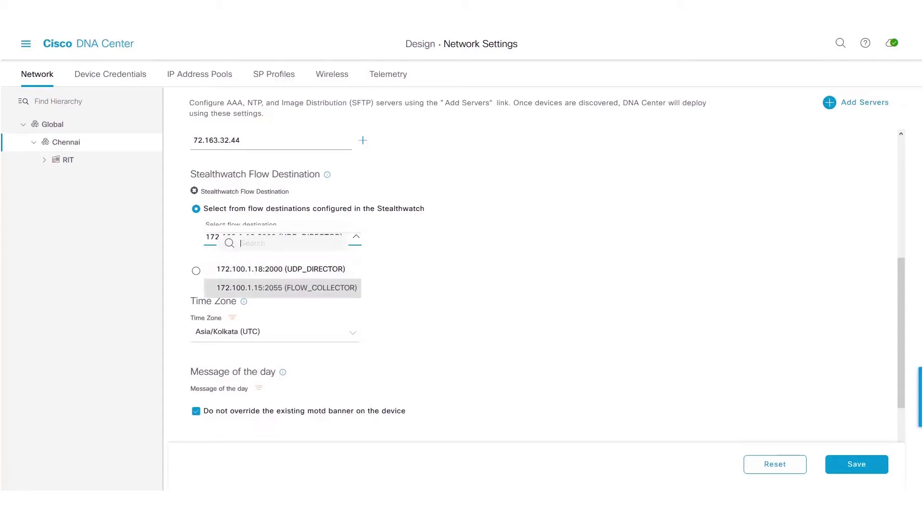
pyautogui.press('Escape')
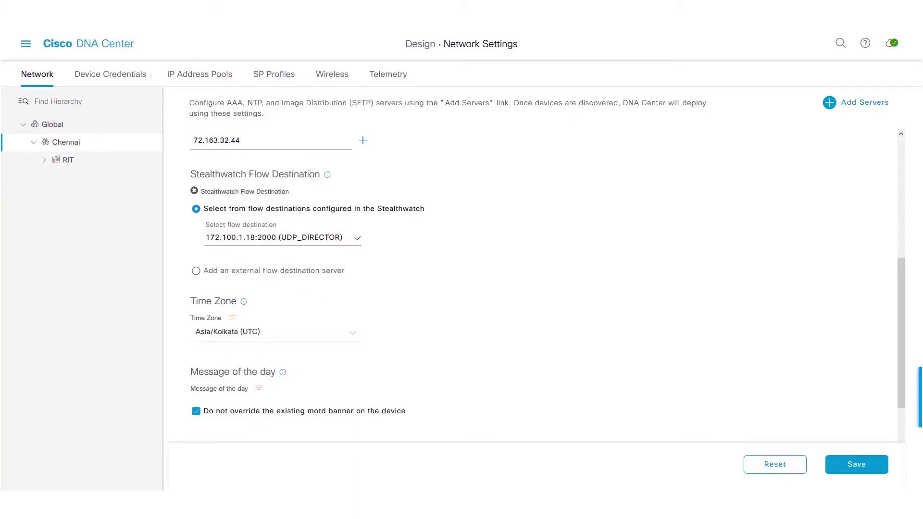
pyautogui.moveTo(167, 276)
pyautogui.click(196, 271)
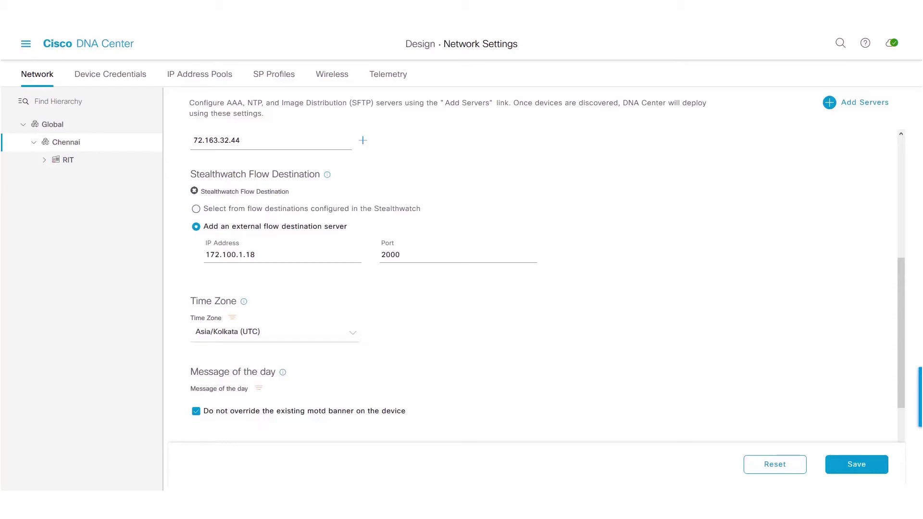
pyautogui.click(255, 254)
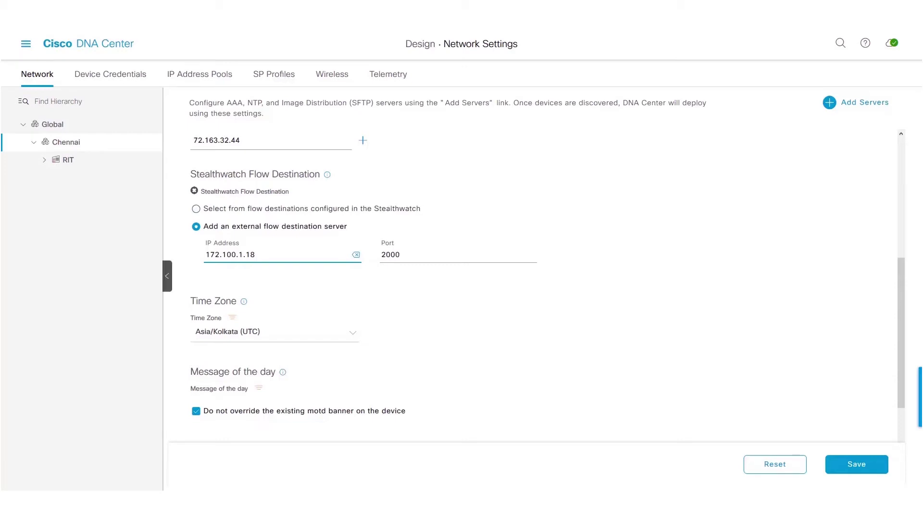
pyautogui.click(196, 209)
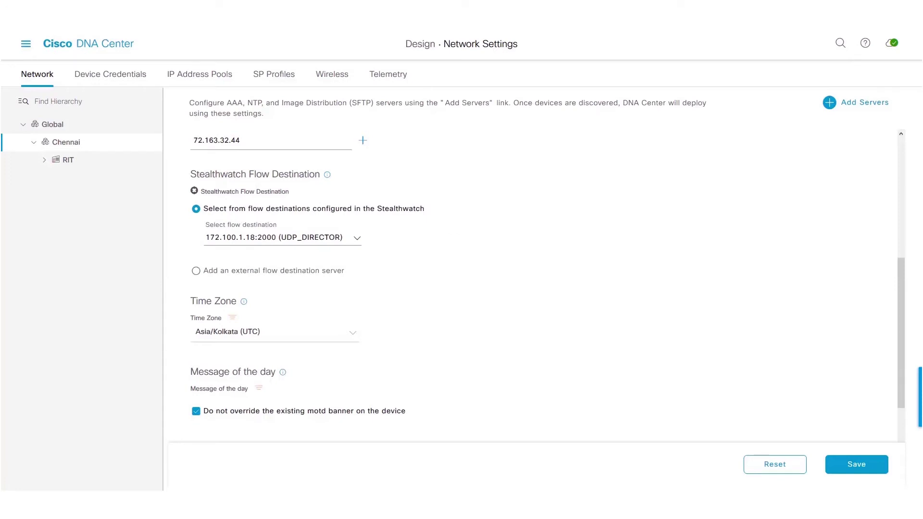
pyautogui.click(856, 464)
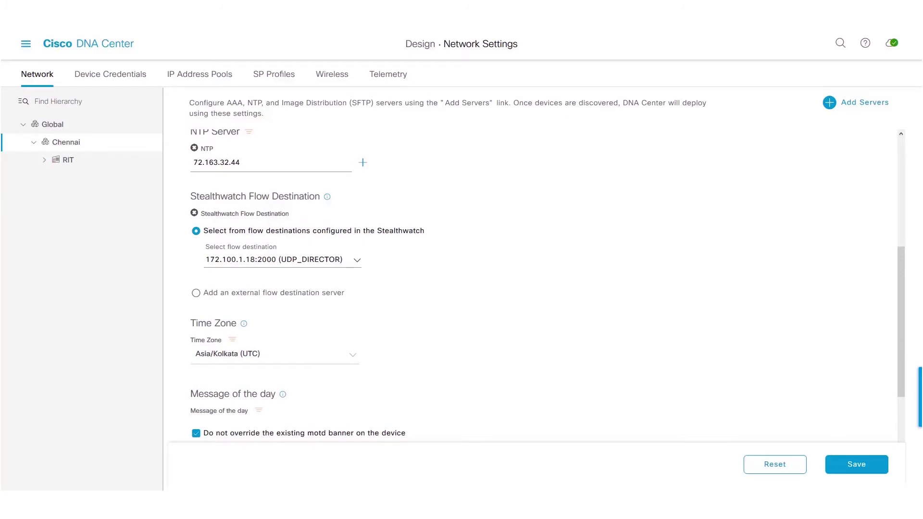
# Step: Start the Stealthwatch Security Analytics deployment for the Chennai site and accept its flow destination to reach deployment scheduling
pyautogui.moveTo(167, 276)
pyautogui.click(26, 44)
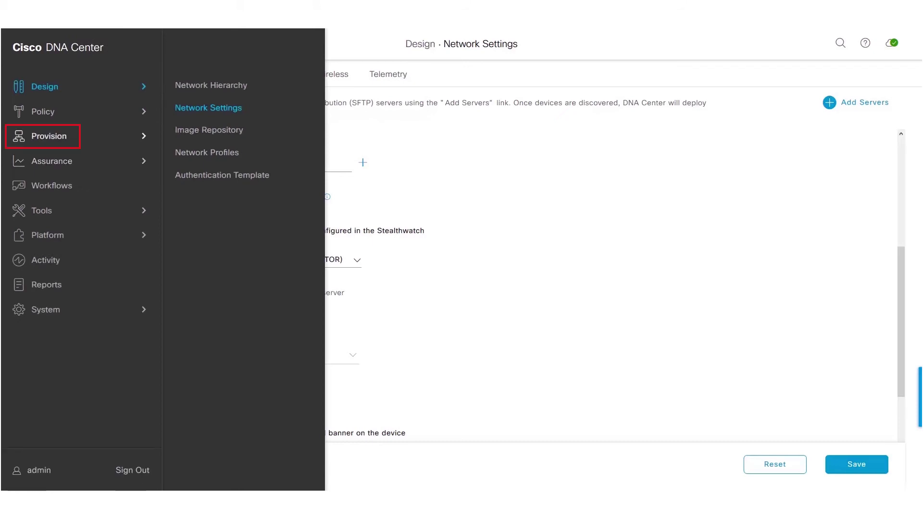
pyautogui.moveTo(49, 136)
pyautogui.click(248, 232)
pyautogui.click(249, 241)
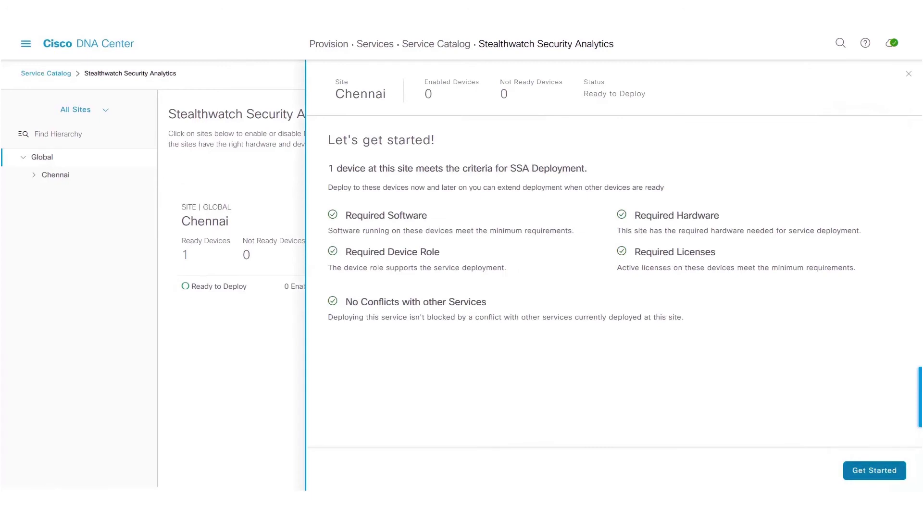
pyautogui.click(874, 471)
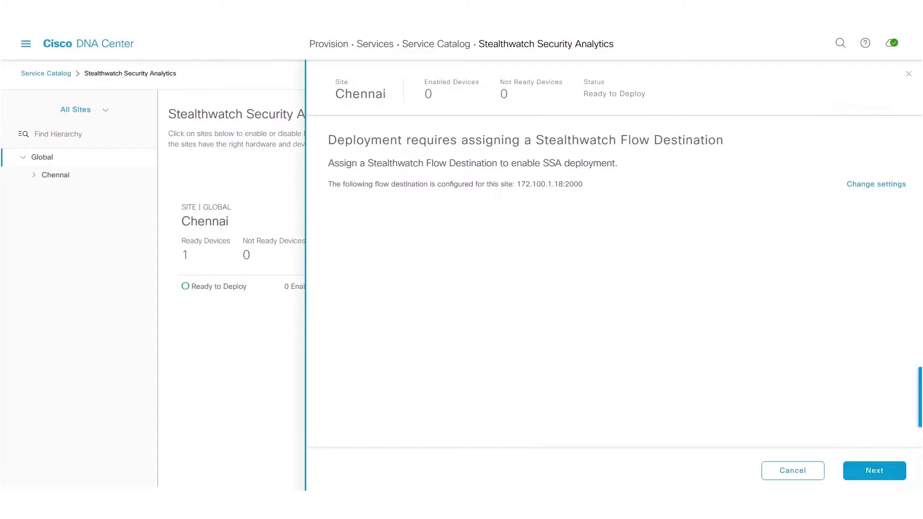
pyautogui.click(874, 471)
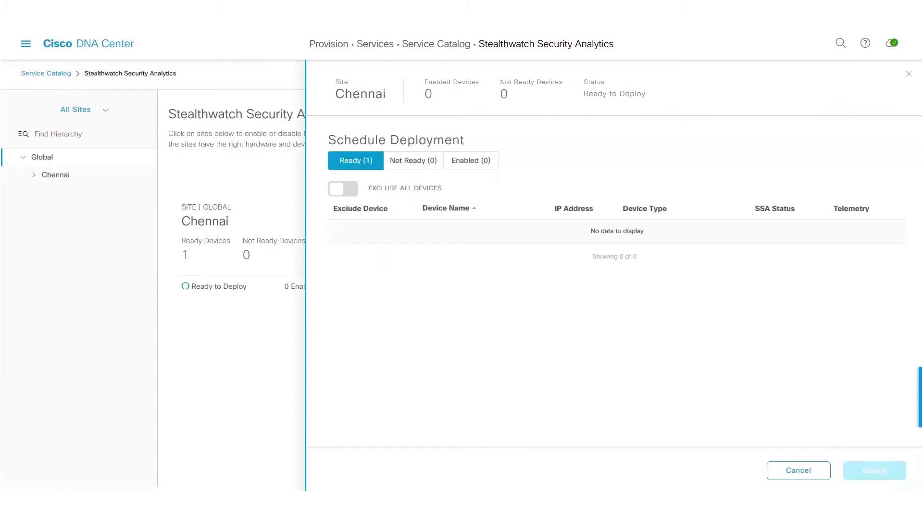
# Step: Enable the service immediately on C9300-Access.tmelab.com with the task name Chennai - Enable, and check the task's deployment status
pyautogui.click(343, 189)
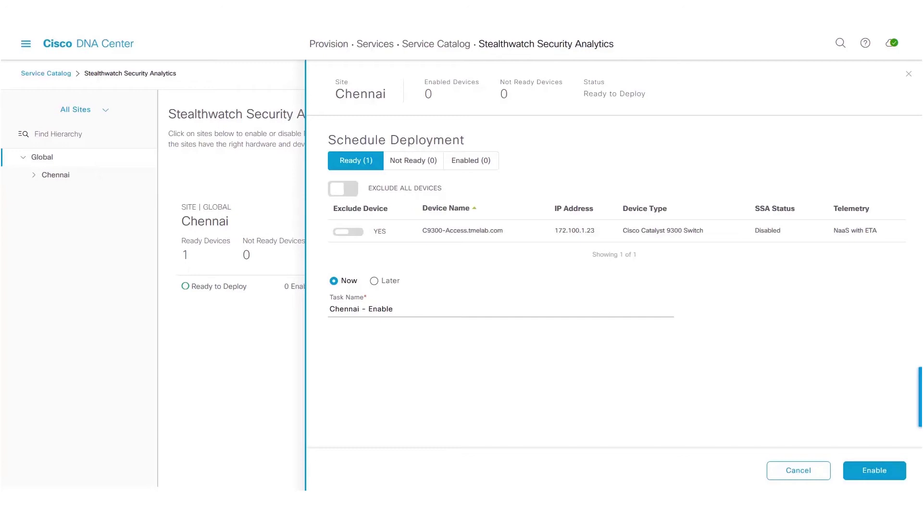
pyautogui.moveTo(855, 230)
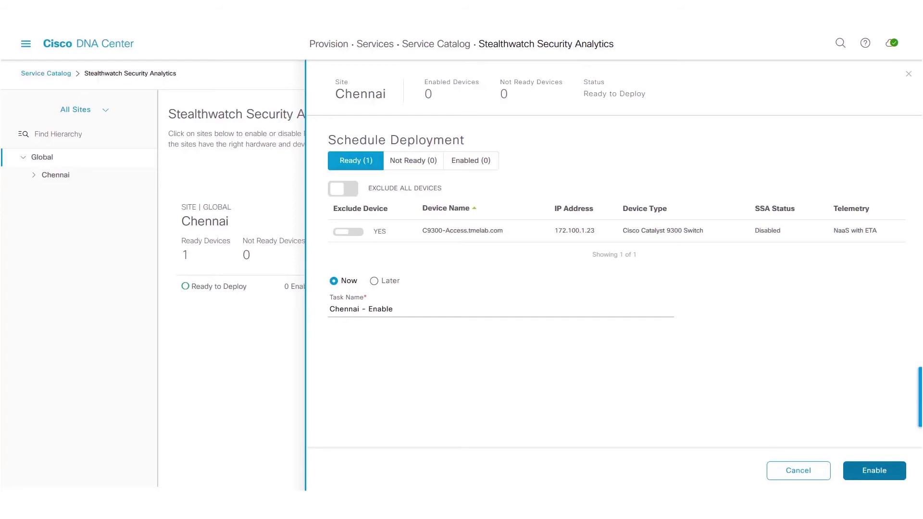
pyautogui.click(874, 470)
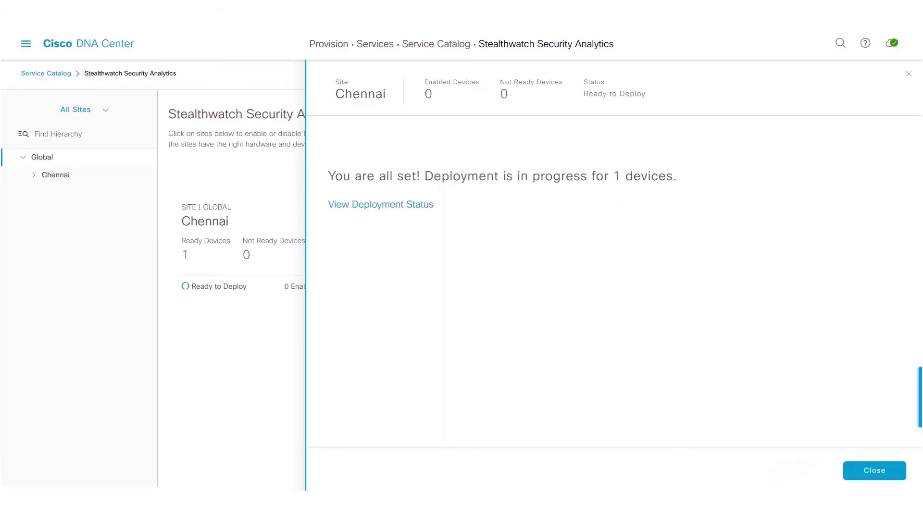
pyautogui.click(381, 205)
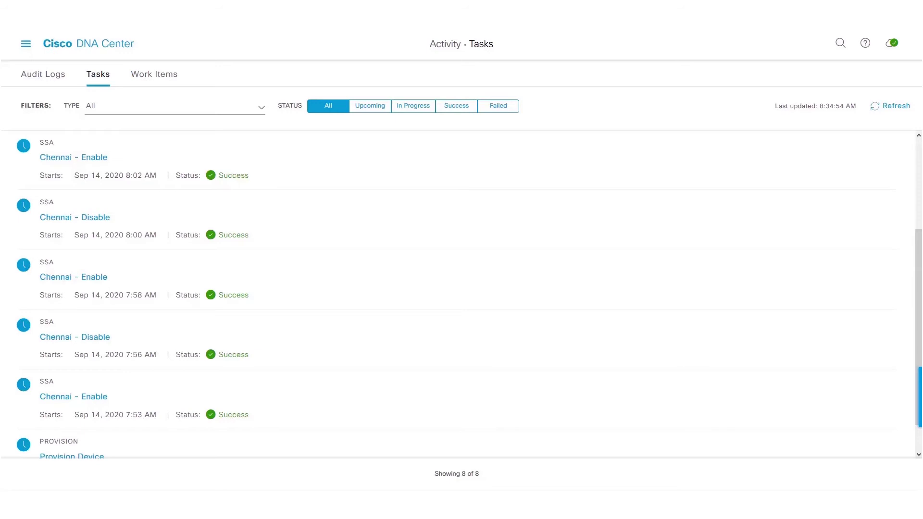
pyautogui.doubleClick(234, 175)
# Step: Check the SSA status of the enabled Chennai device in Stealthwatch Security Analytics
pyautogui.click(26, 44)
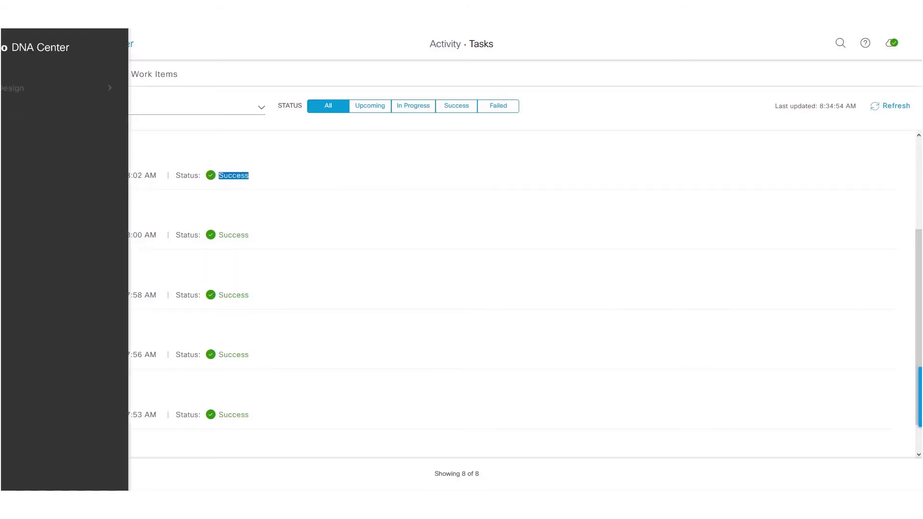
pyautogui.click(49, 136)
pyautogui.moveTo(49, 136)
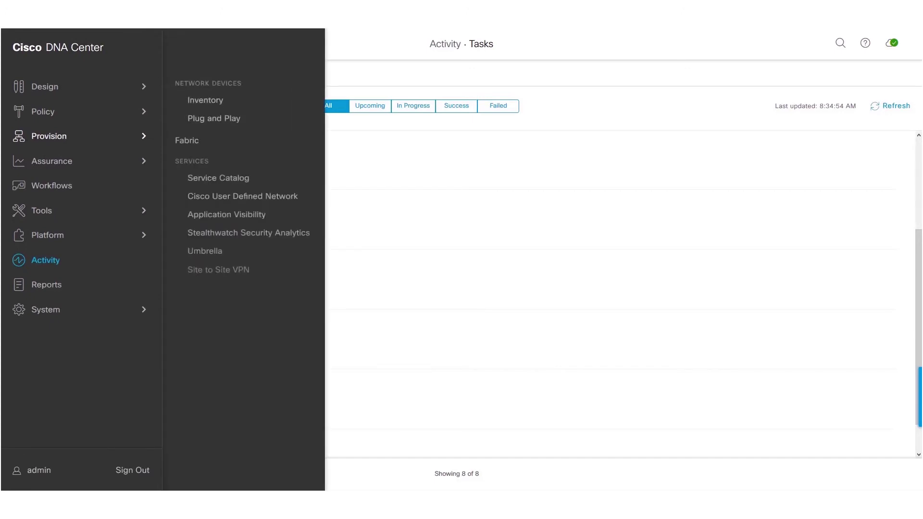
pyautogui.click(242, 234)
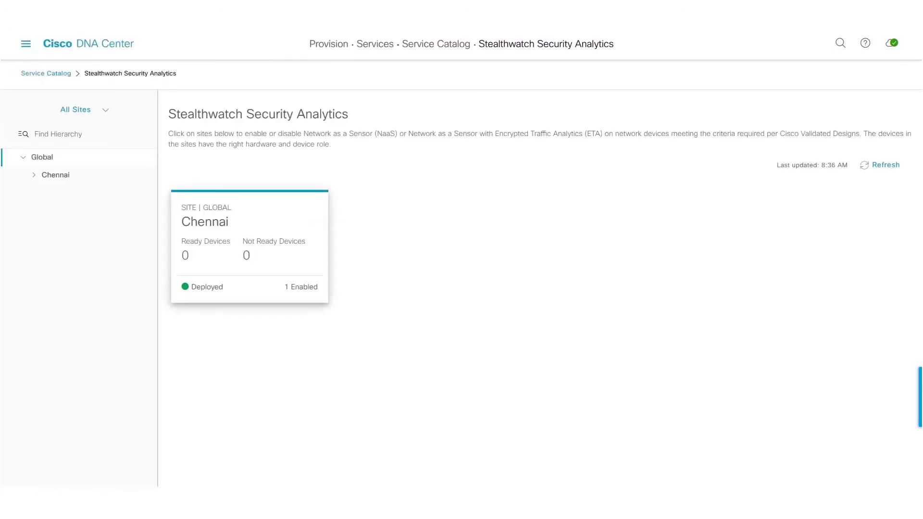
pyautogui.click(250, 247)
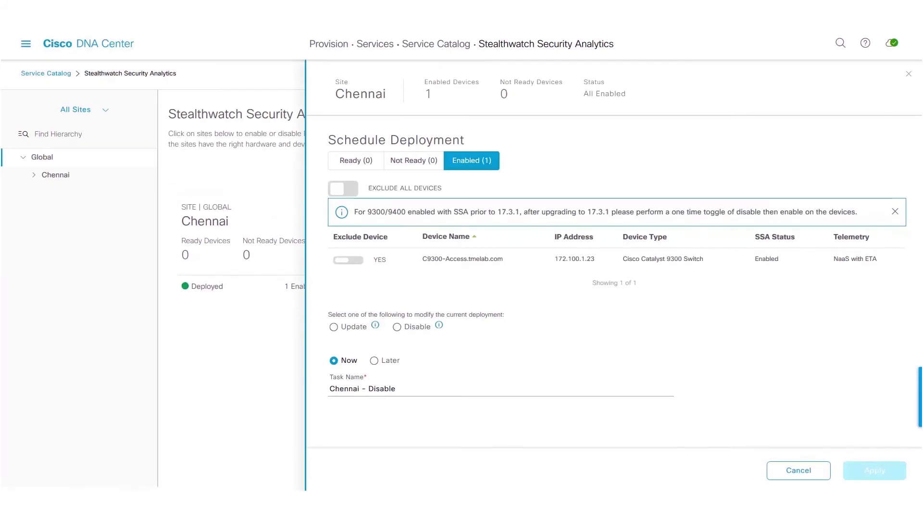
pyautogui.doubleClick(766, 259)
pyautogui.press('Escape')
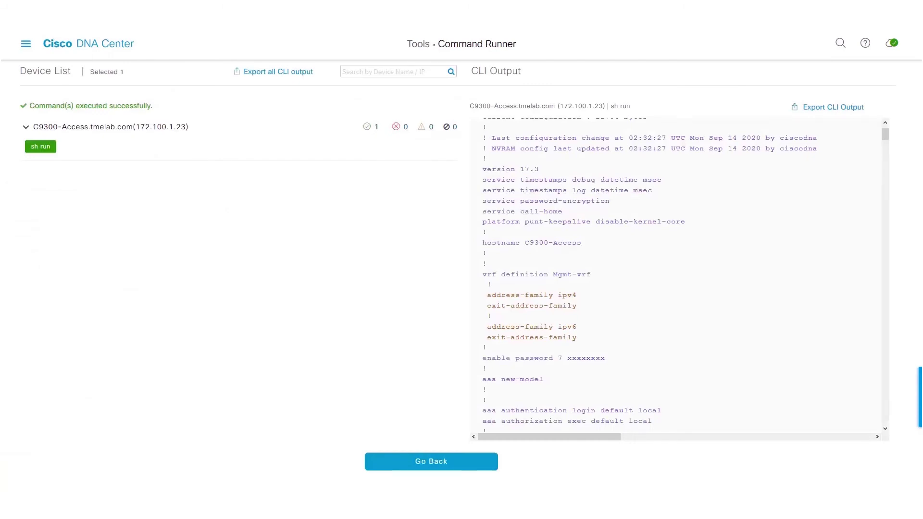
# Step: Examine the sh run output of C9300-Access for the eta-mon flow monitor and the et-analytics flow-export destination
pyautogui.scroll(-9, 676, 276)
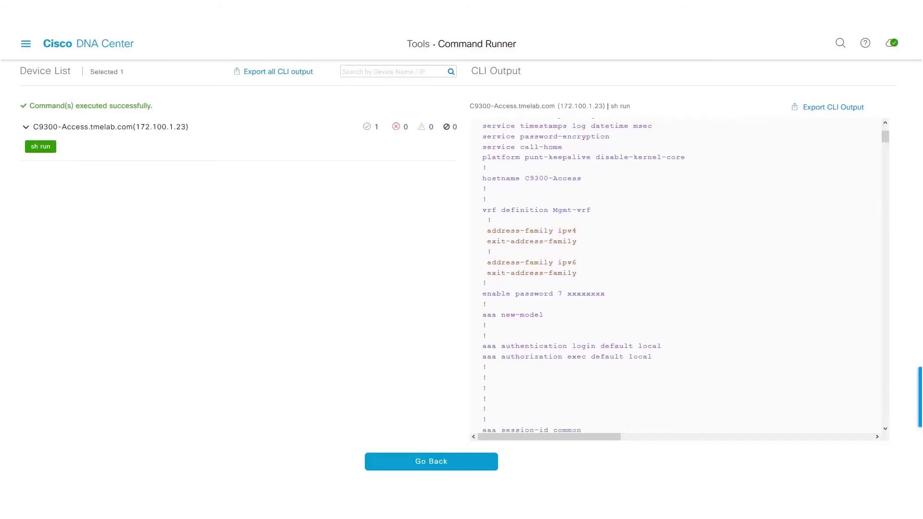
pyautogui.scroll(-10, 678, 274)
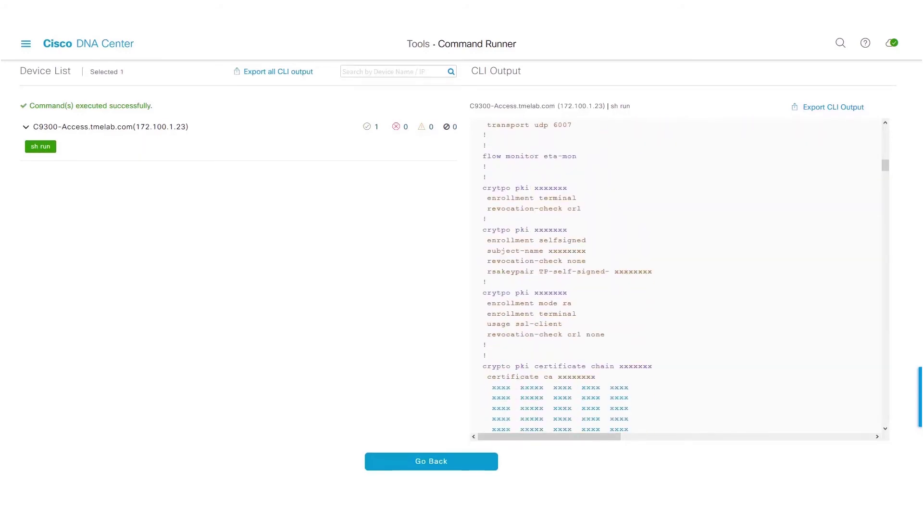
pyautogui.moveTo(482, 156)
pyautogui.mouseDown()
pyautogui.moveTo(531, 156)
pyautogui.moveTo(487, 167)
pyautogui.mouseUp()
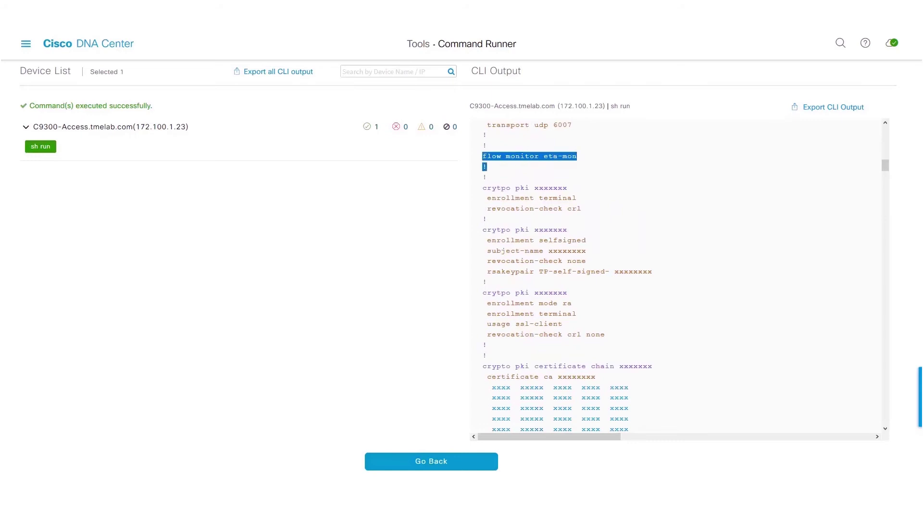
pyautogui.scroll(-8, 678, 274)
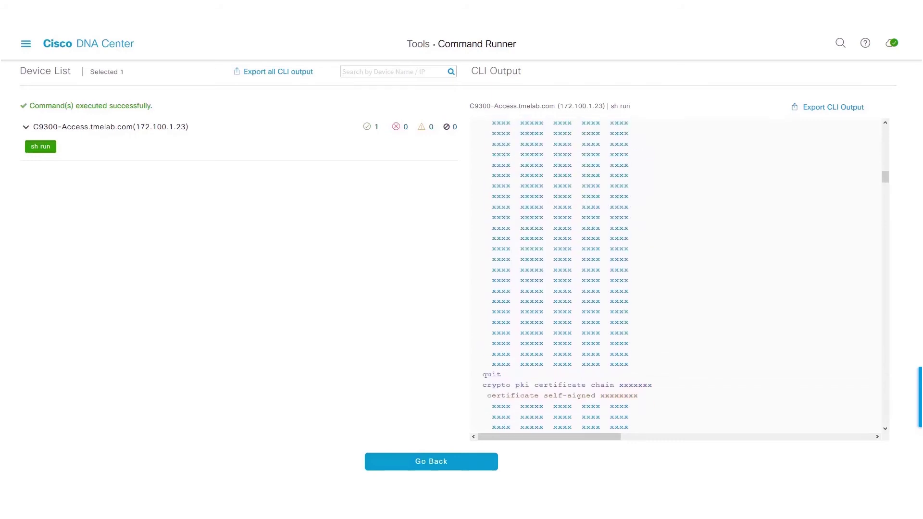
pyautogui.scroll(-6, 677, 274)
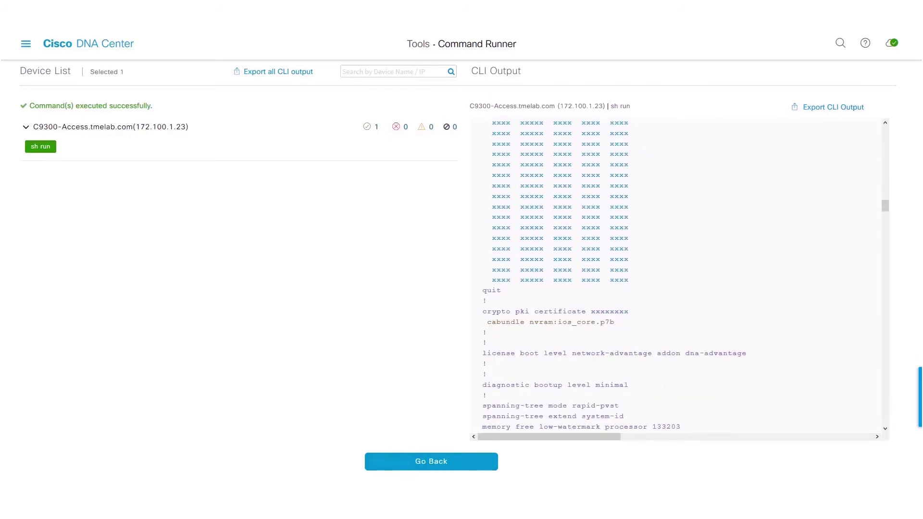
pyautogui.scroll(-3, 678, 274)
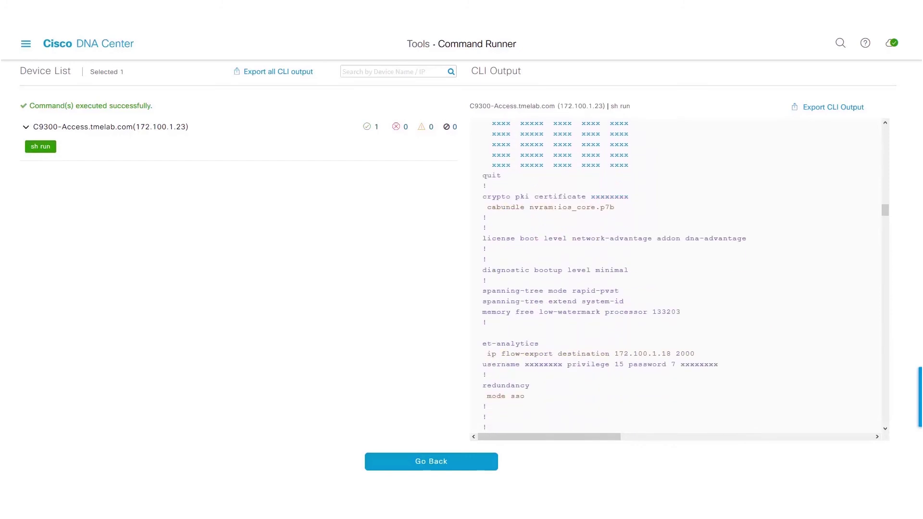
# Step: Examine the GigabitEthernet interface sections of the running configuration for the et-analytics enable command
pyautogui.scroll(-8, 677, 274)
pyautogui.scroll(-15, 677, 274)
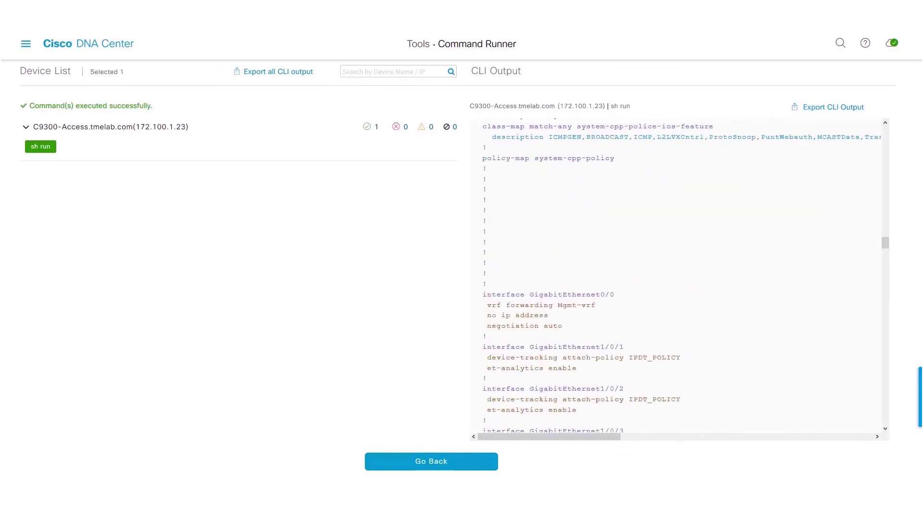
pyautogui.scroll(2, 678, 274)
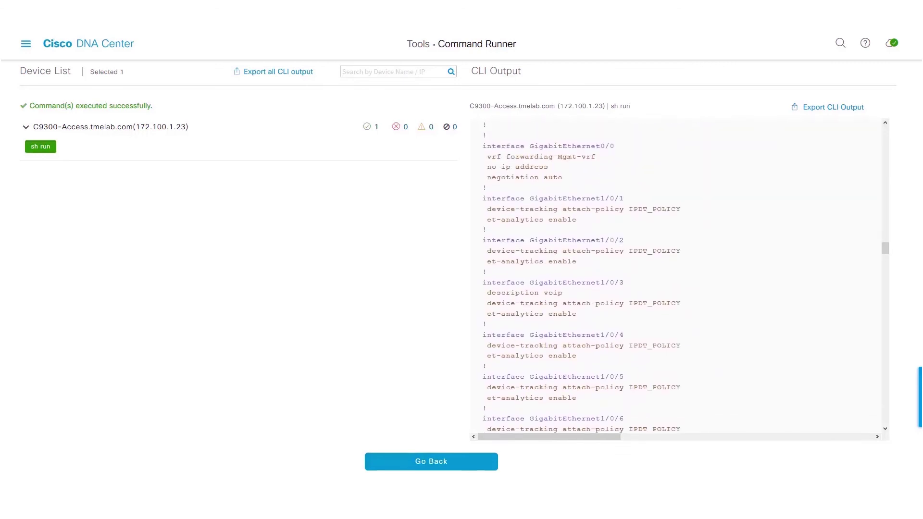
pyautogui.moveTo(576, 219); pyautogui.dragTo(487, 220)
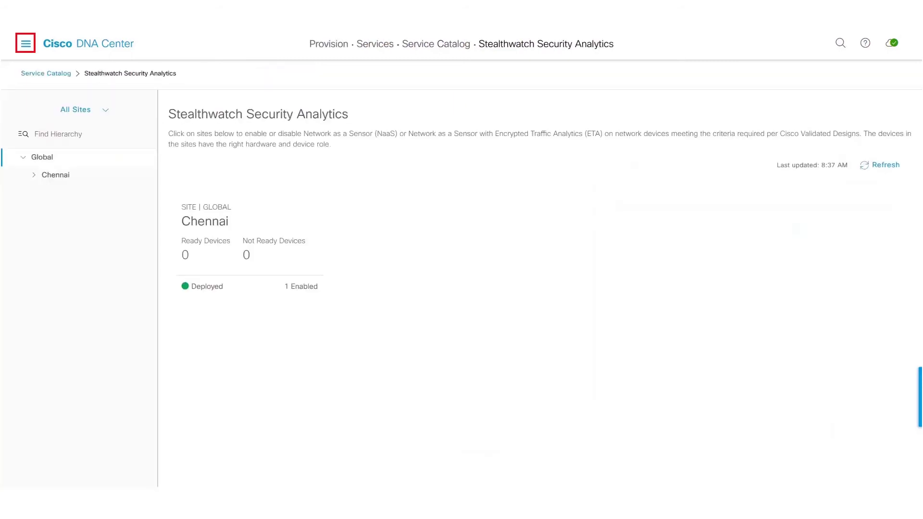
# Step: Enable application telemetry on C9300-Access.tmelab.com from the network device inventory
pyautogui.click(25, 43)
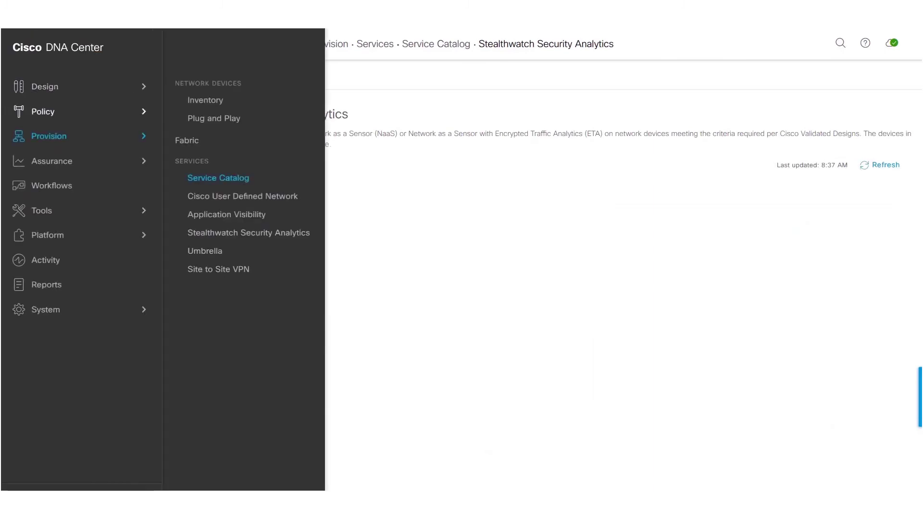
pyautogui.click(205, 101)
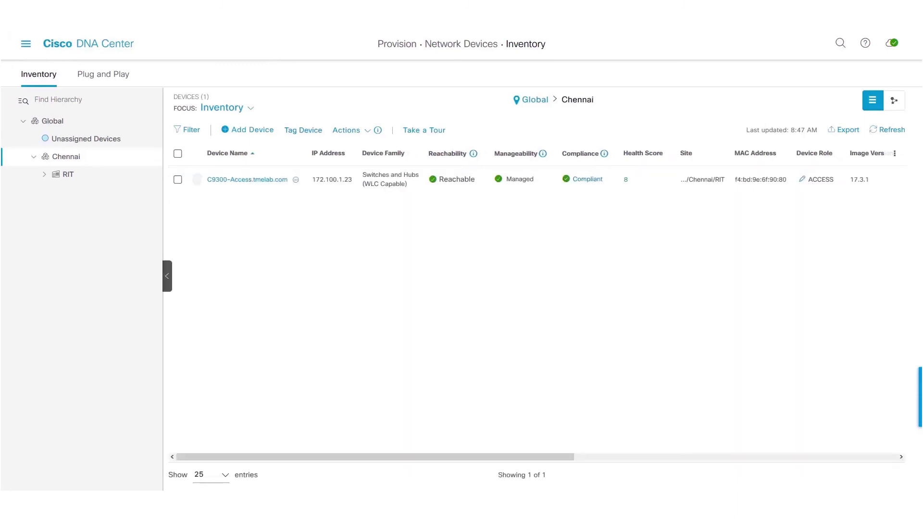
pyautogui.click(177, 180)
pyautogui.click(351, 130)
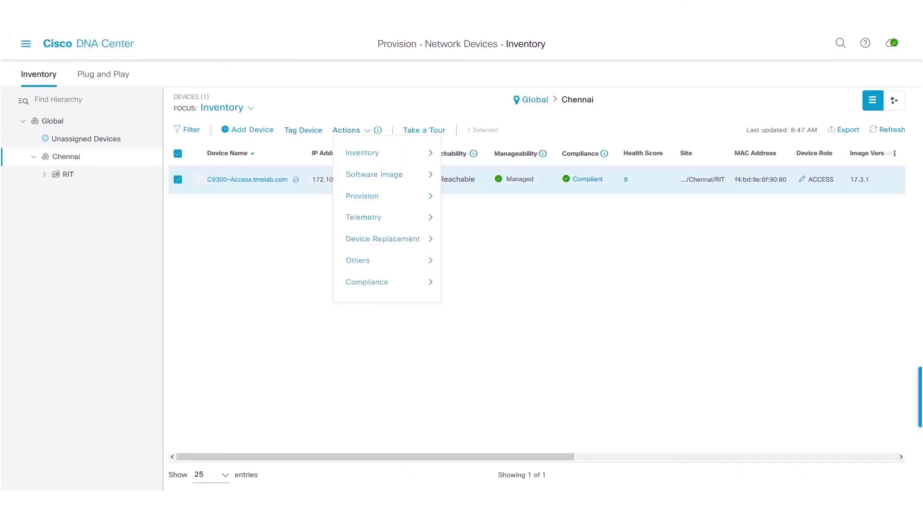
pyautogui.moveTo(385, 218)
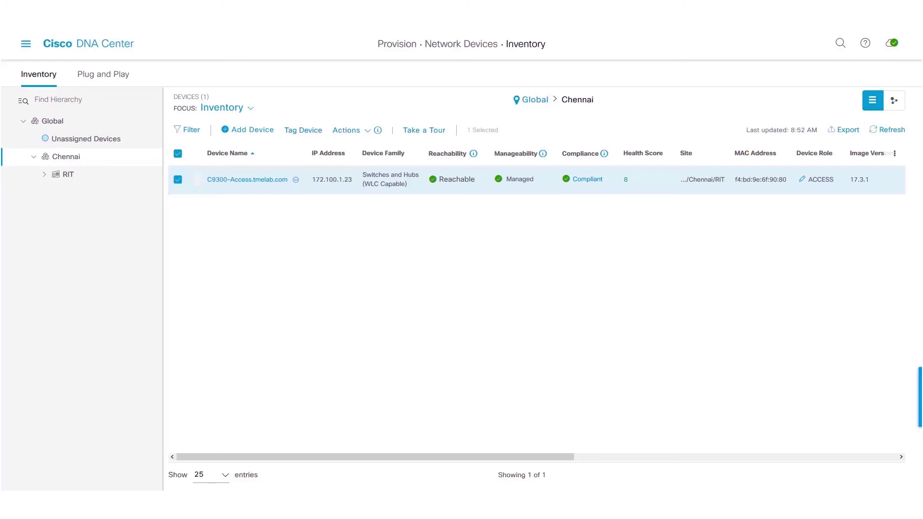
# Step: Switch the inventory focus to Provision and review the latest Device Controllability and Telemetry deployment details of C9300-Access.tmelab.com, including application telemetry
pyautogui.click(227, 107)
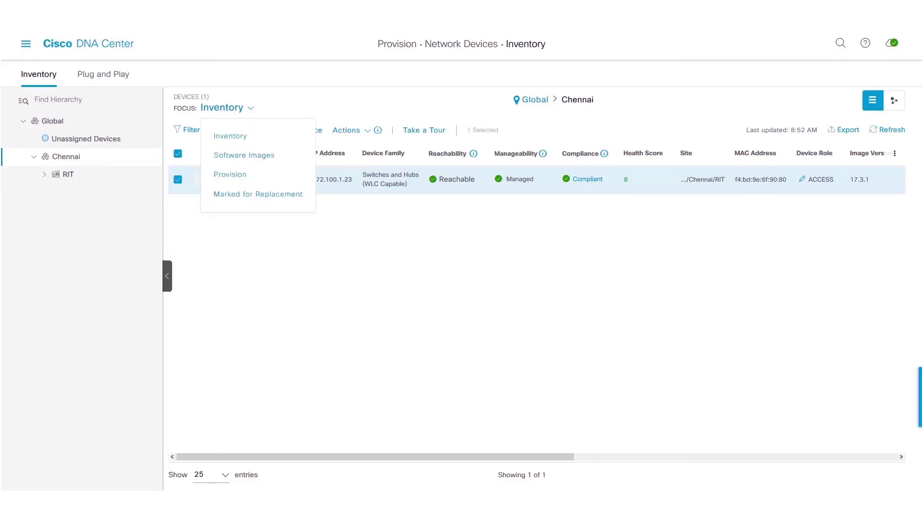
pyautogui.click(229, 174)
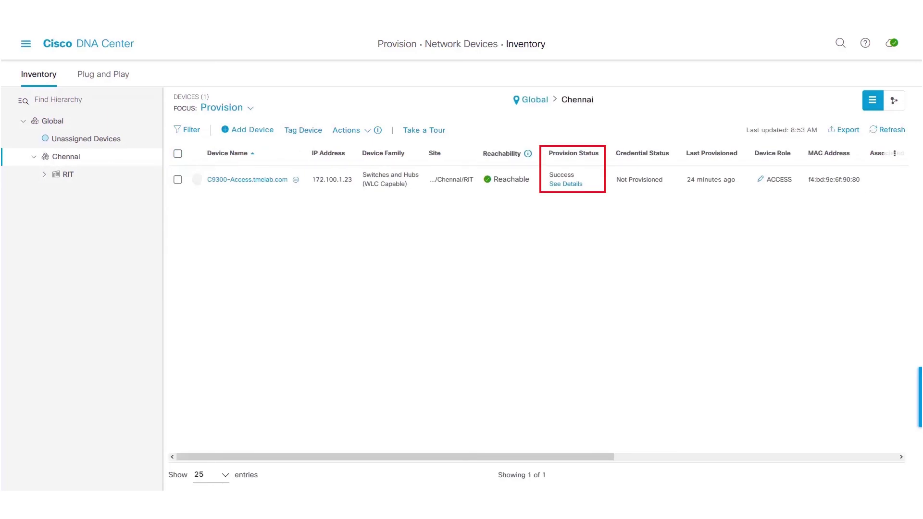
pyautogui.click(565, 184)
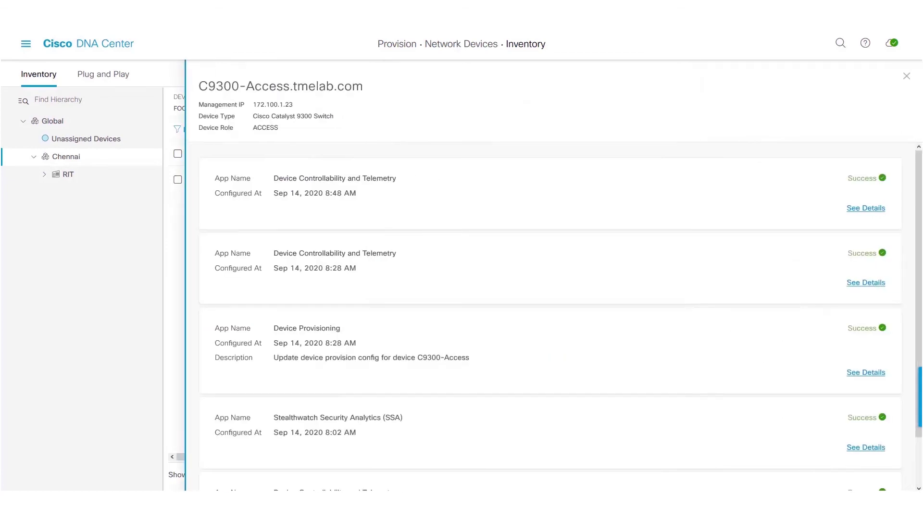
pyautogui.click(865, 208)
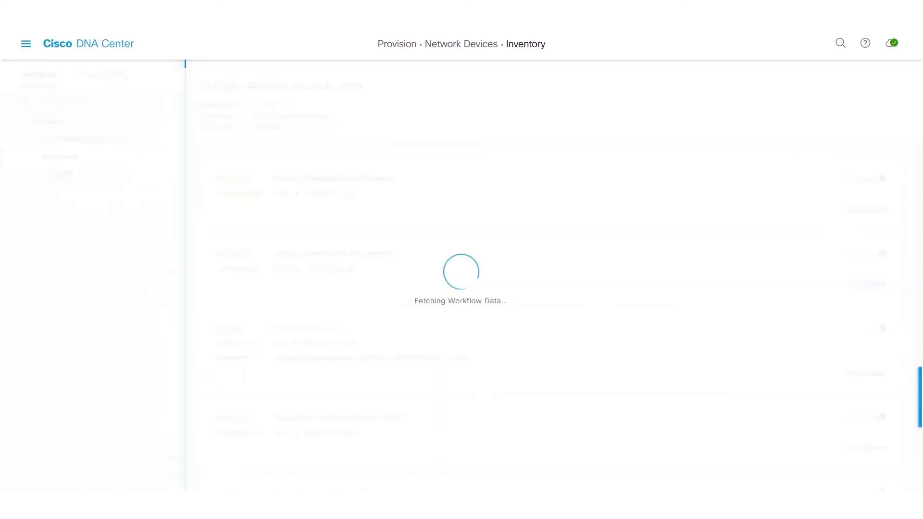
pyautogui.scroll(-5, 524, 317)
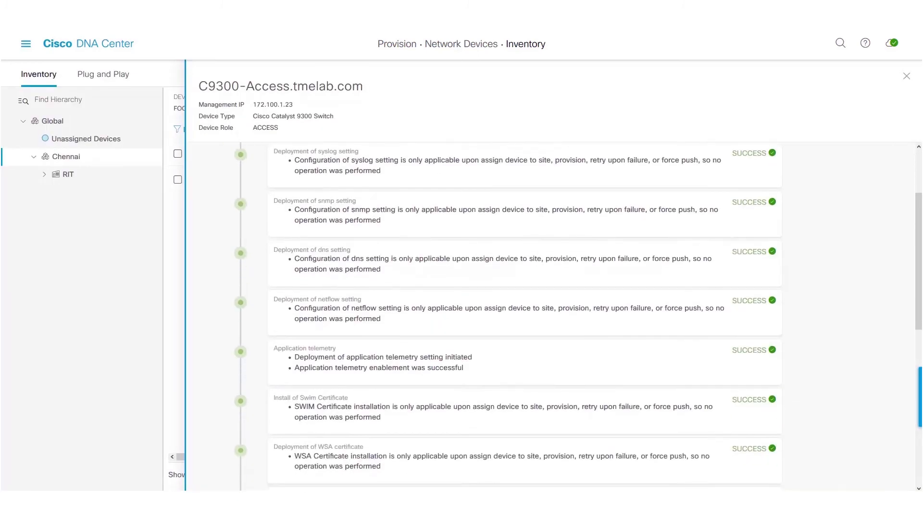